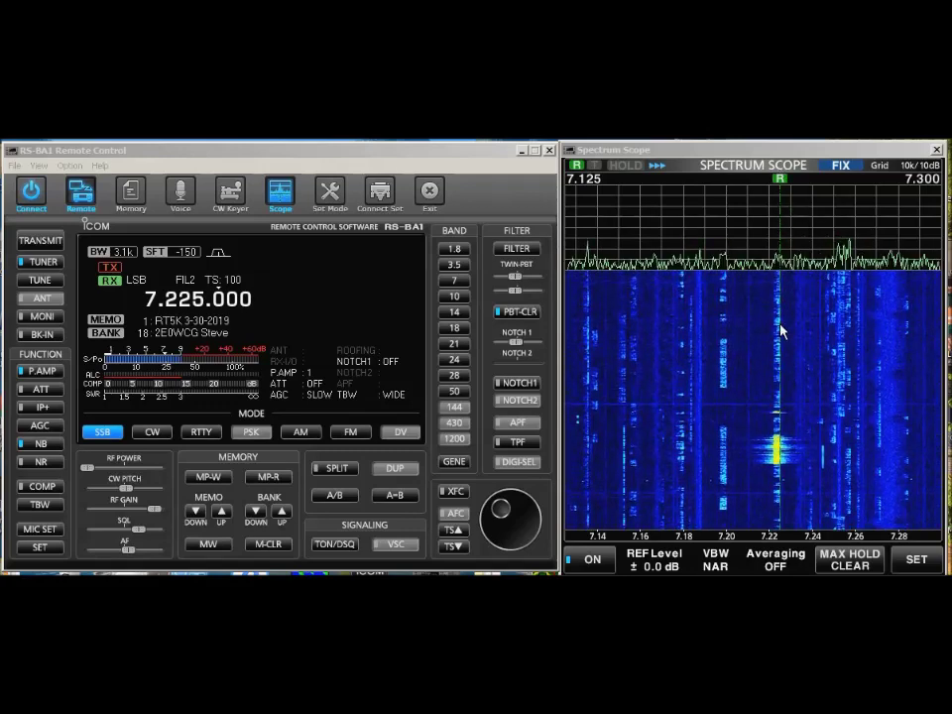
Tune to the activity near 7.20 on the waterfall and dial the frequency downward
{"action": "left_click", "coordinate": [730, 359]}
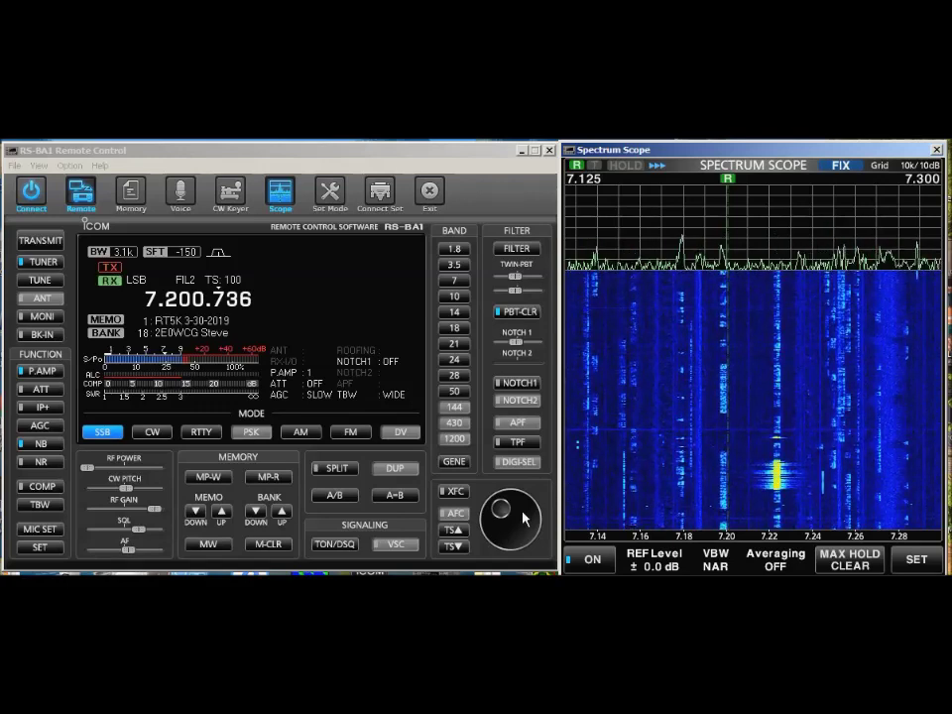
{"action": "left_click", "coordinate": [525, 517]}
{"action": "scroll", "coordinate": [524, 516], "scroll_direction": "down", "scroll_amount": 4}
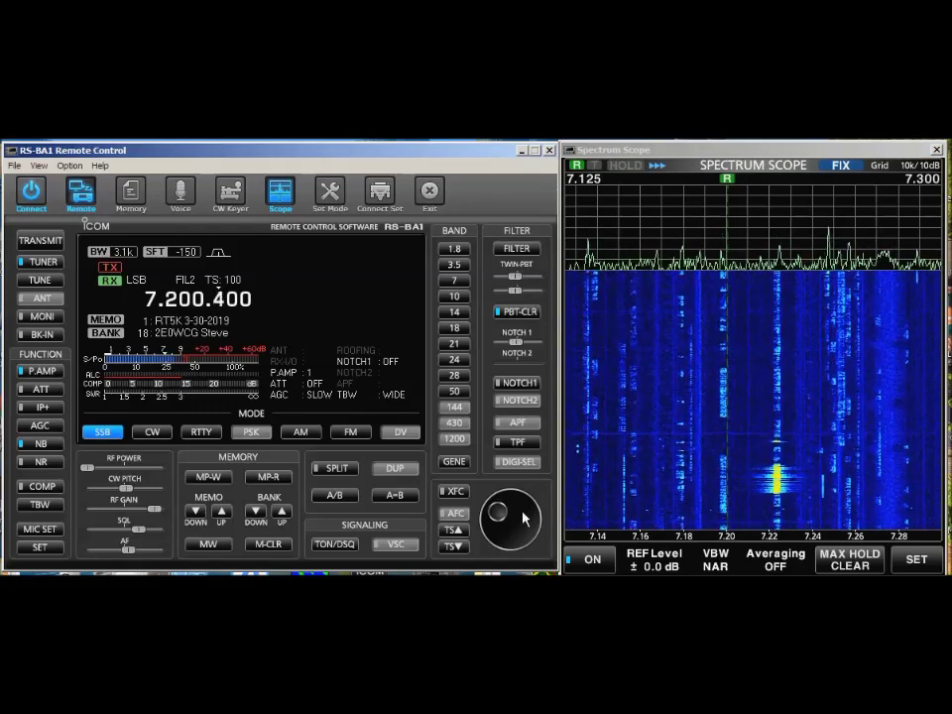
{"action": "scroll", "coordinate": [525, 516], "scroll_direction": "down", "scroll_amount": 3}
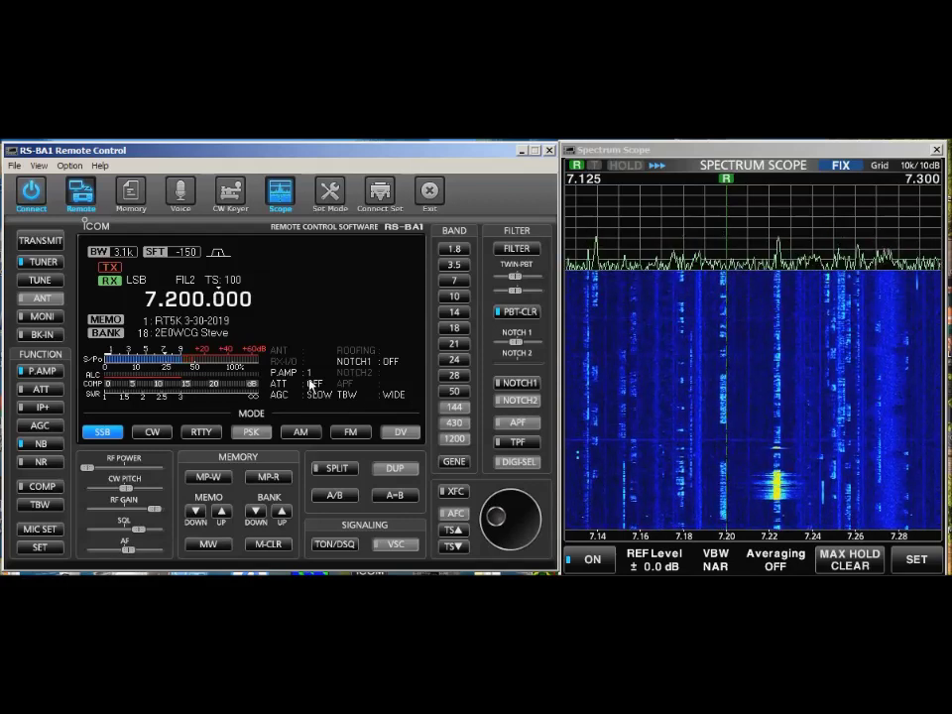
Tune to the signal near 7.14, dial to 7.140.000, and keep the 100 Hz tuning step
{"action": "left_click", "coordinate": [598, 289]}
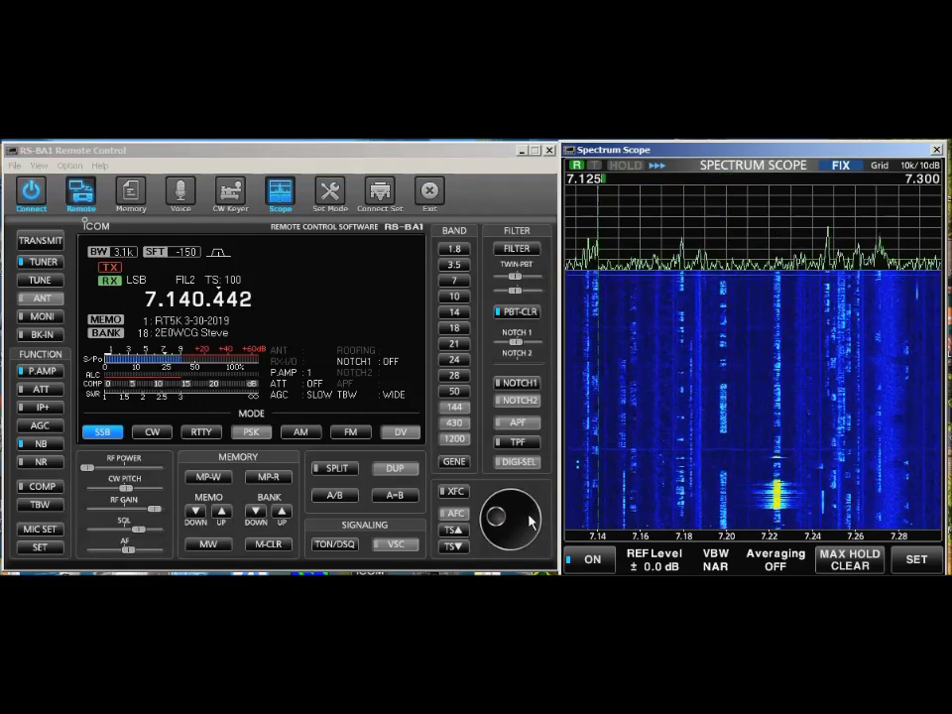
{"action": "left_click", "coordinate": [531, 523]}
{"action": "scroll", "coordinate": [530, 522], "scroll_direction": "down", "scroll_amount": 4}
{"action": "scroll", "coordinate": [531, 522], "scroll_direction": "down", "scroll_amount": 1}
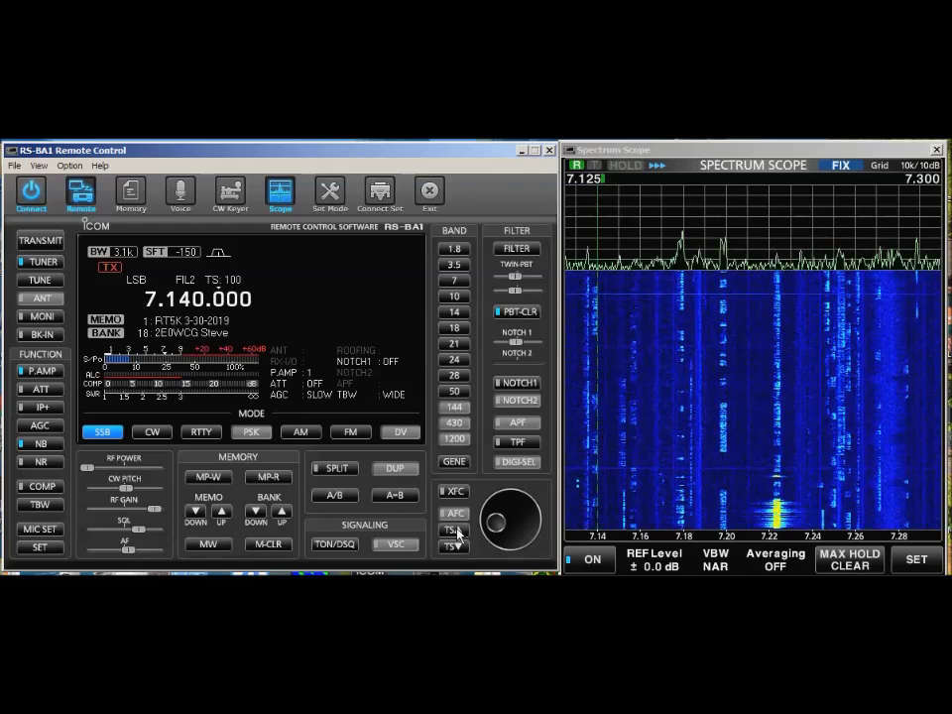
{"action": "left_click", "coordinate": [455, 532]}
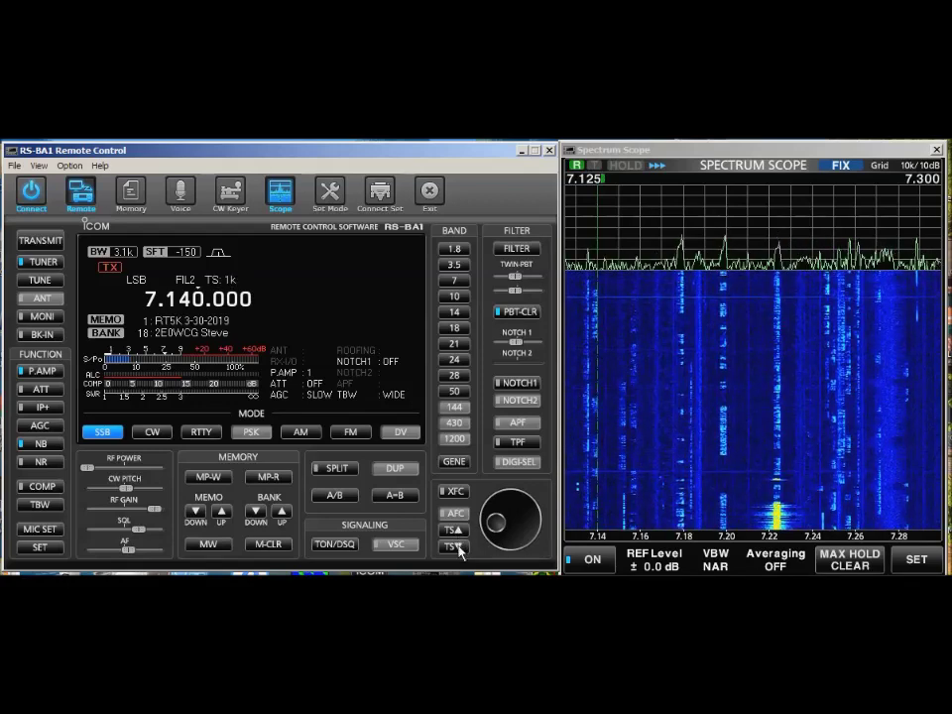
{"action": "left_click", "coordinate": [456, 547]}
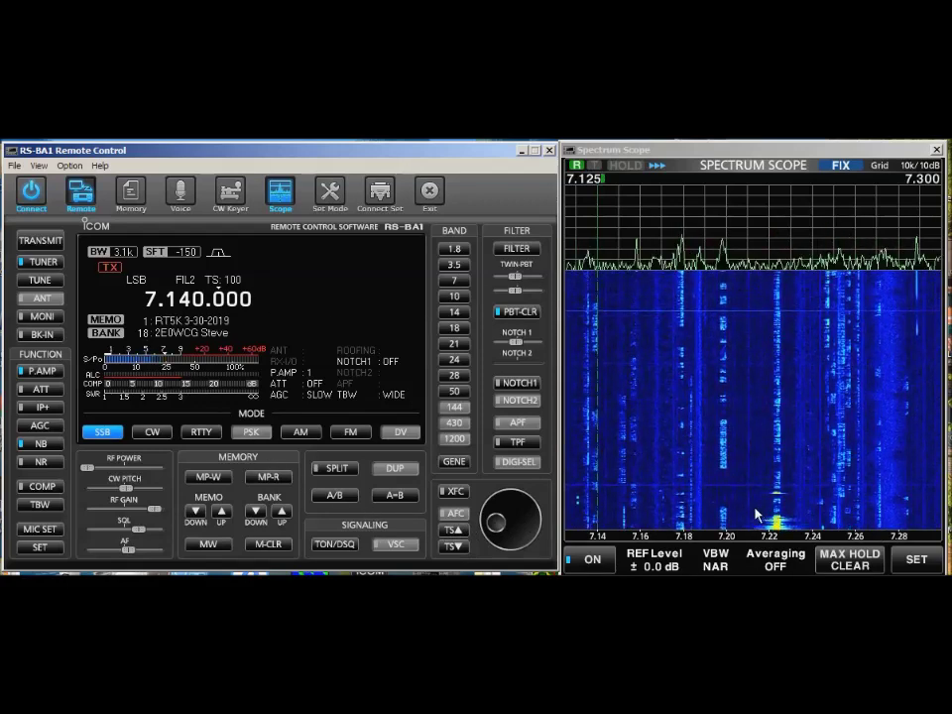
{"action": "left_click", "coordinate": [921, 562]}
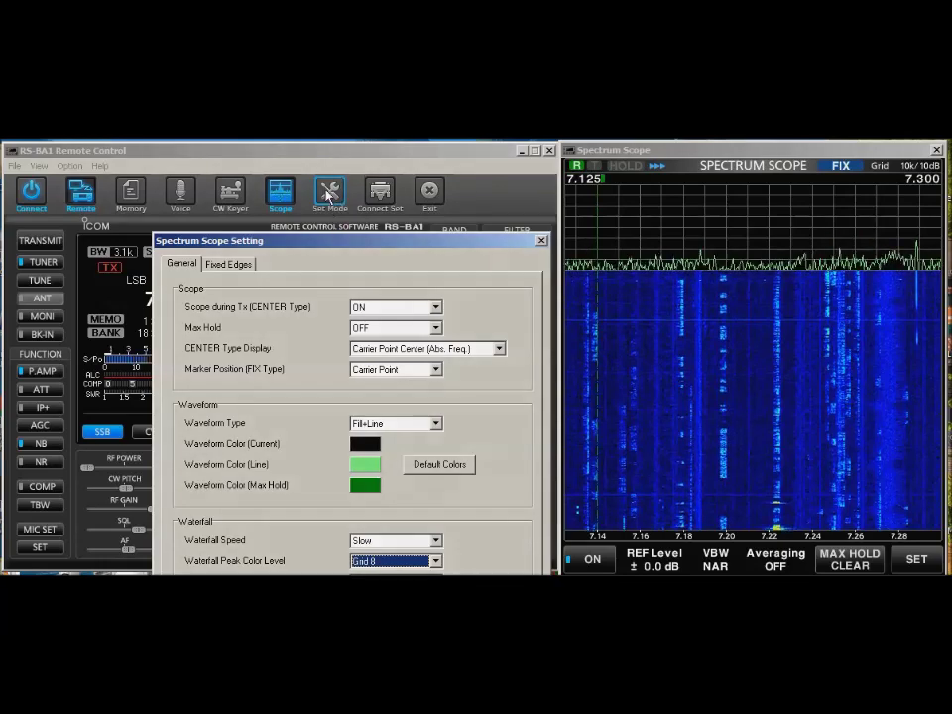
{"action": "mouse_move", "coordinate": [337, 238]}
{"action": "left_mouse_down"}
{"action": "mouse_move", "coordinate": [295, 237]}
{"action": "mouse_move", "coordinate": [287, 190]}
{"action": "left_mouse_up"}
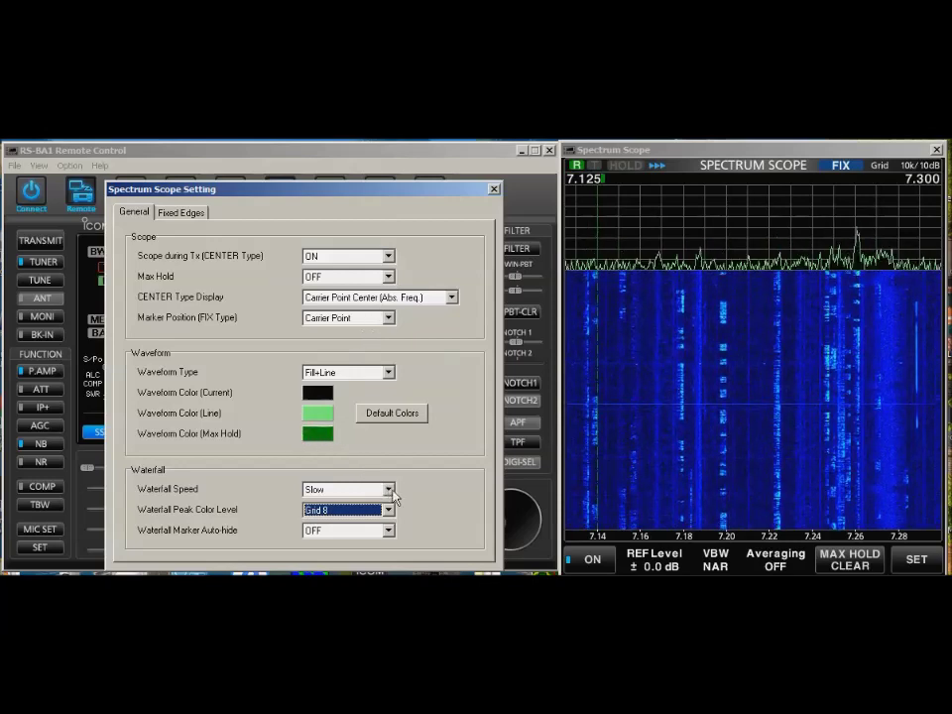
{"action": "left_click", "coordinate": [495, 190]}
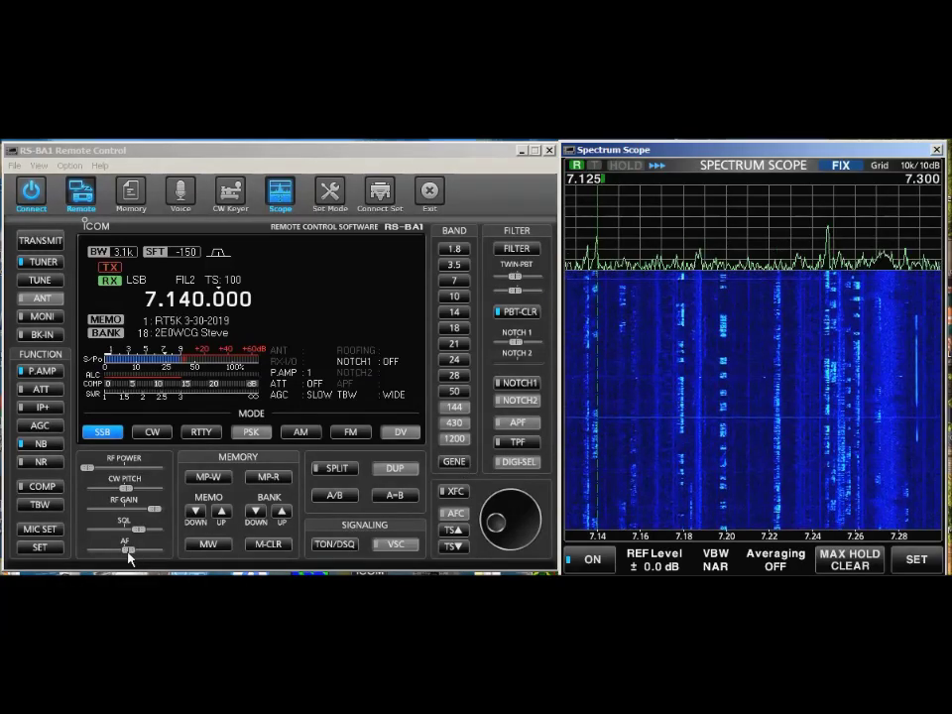
Lower the AF volume, raise it past its original level, then tune to the strong signal near 7.22
{"action": "left_click_drag", "start_coordinate": [128, 551], "coordinate": [100, 550]}
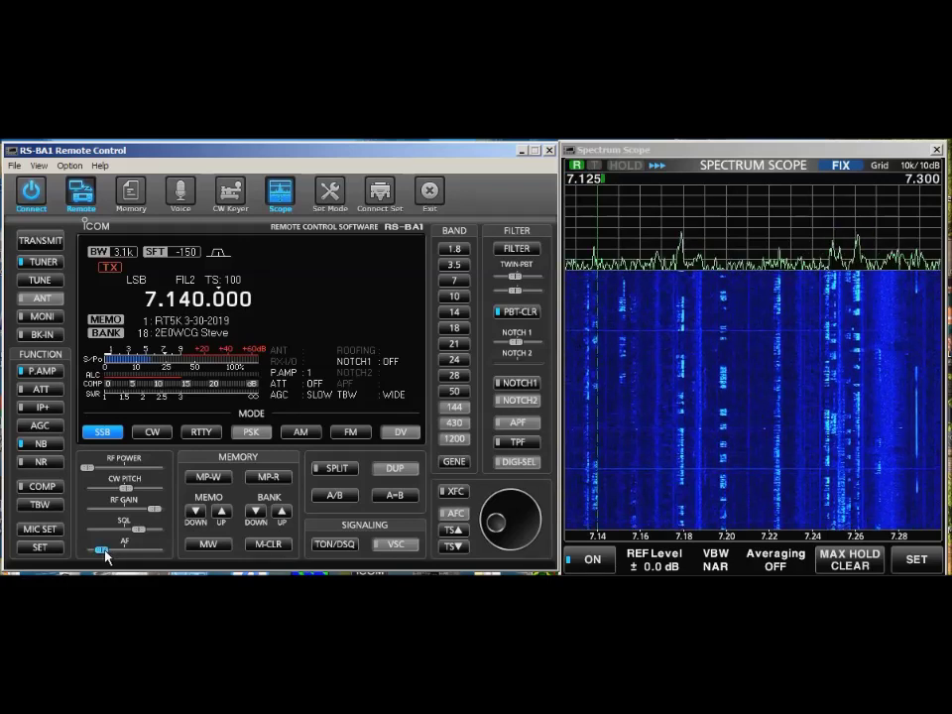
{"action": "left_click_drag", "start_coordinate": [104, 552], "coordinate": [142, 552]}
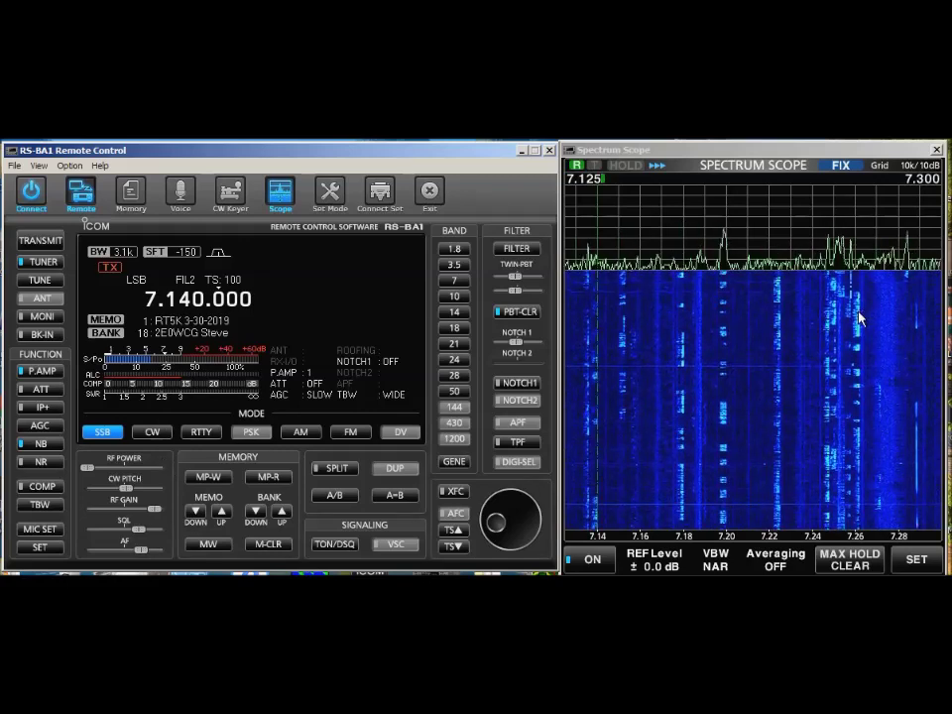
{"action": "left_click", "coordinate": [780, 291]}
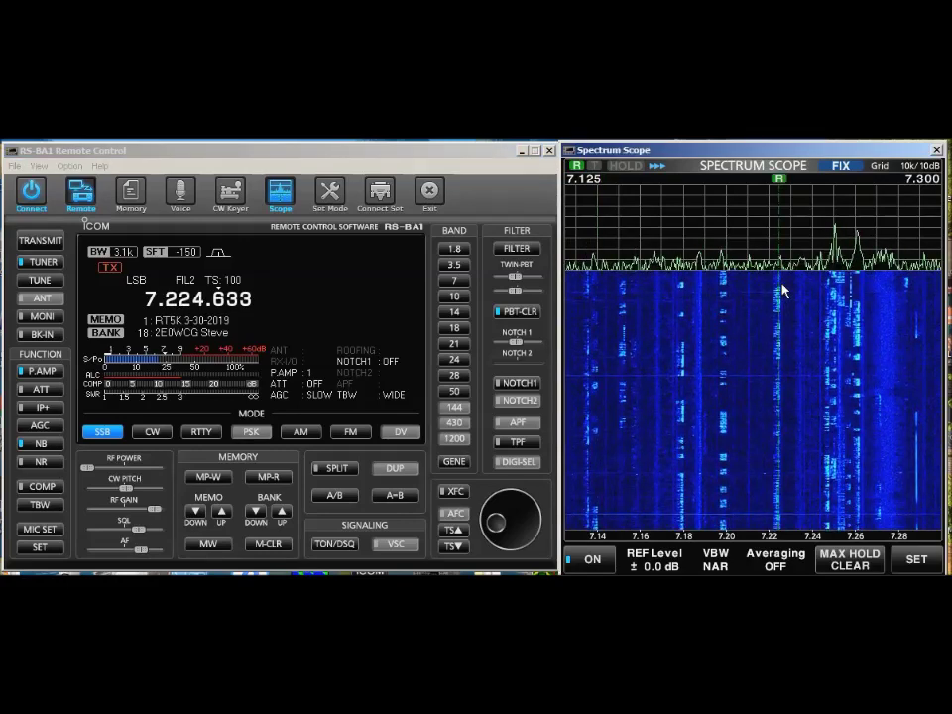
Try waterfall signals near 7.225, 7.200 and 7.26, then return to 7.225
{"action": "left_click", "coordinate": [782, 291]}
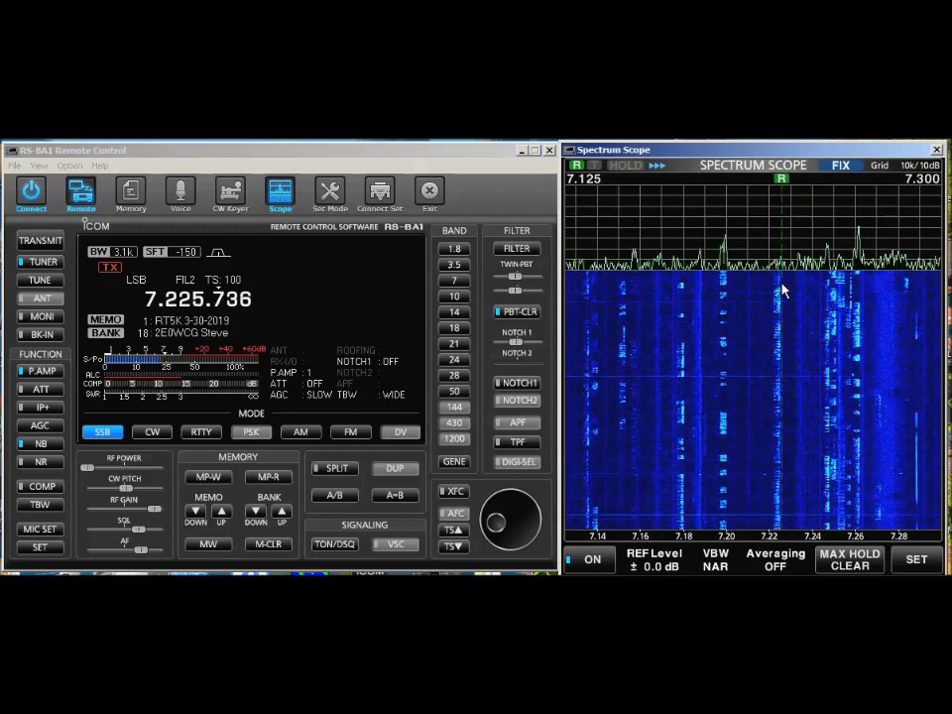
{"action": "left_click", "coordinate": [727, 290]}
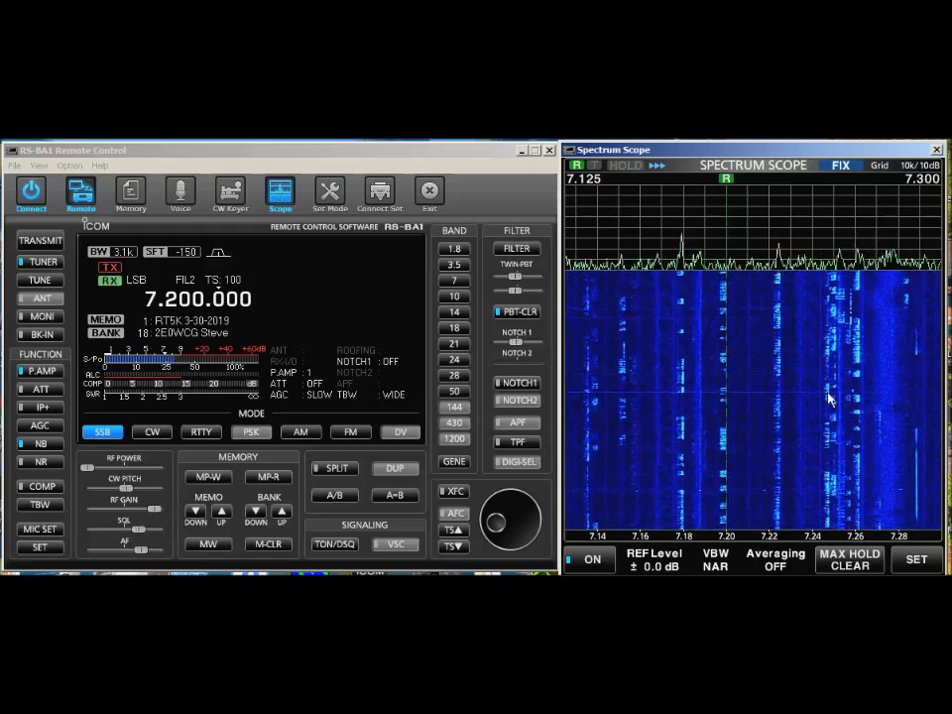
{"action": "left_click", "coordinate": [861, 288]}
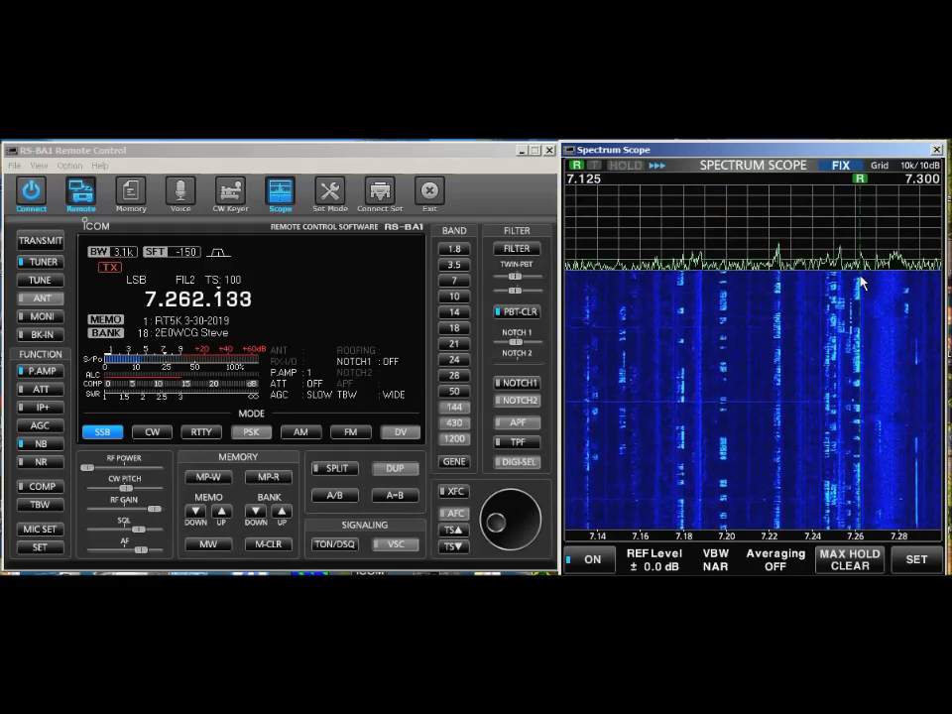
{"action": "left_click", "coordinate": [780, 292]}
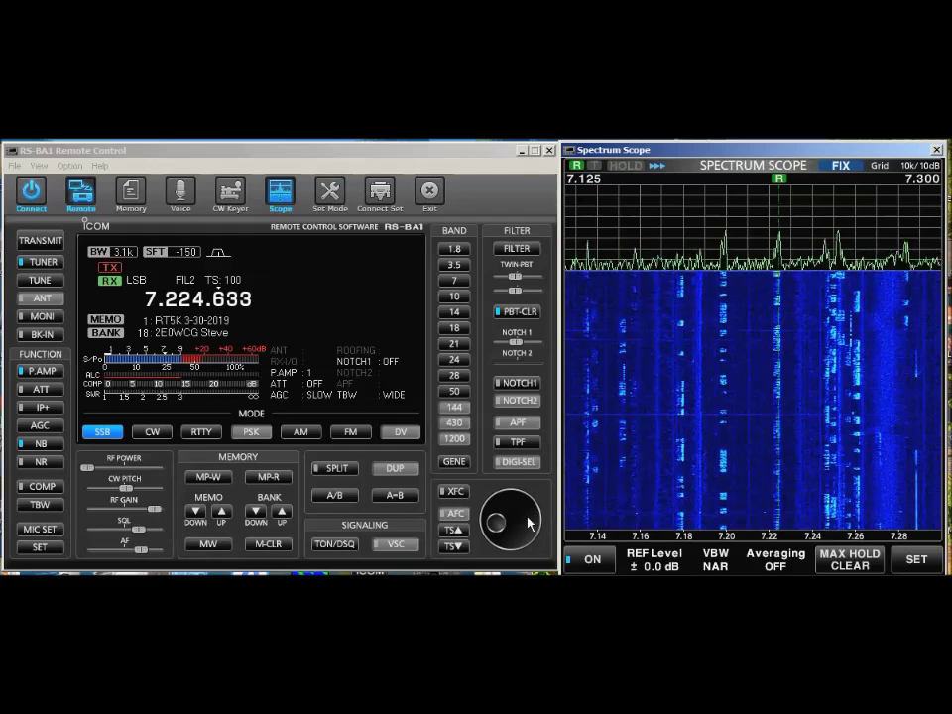
Fine-tune to exactly 7.225.000, ease the AF down slightly, and enable the noise blanker
{"action": "left_click", "coordinate": [528, 524]}
{"action": "scroll", "coordinate": [529, 524], "scroll_direction": "up", "scroll_amount": 4}
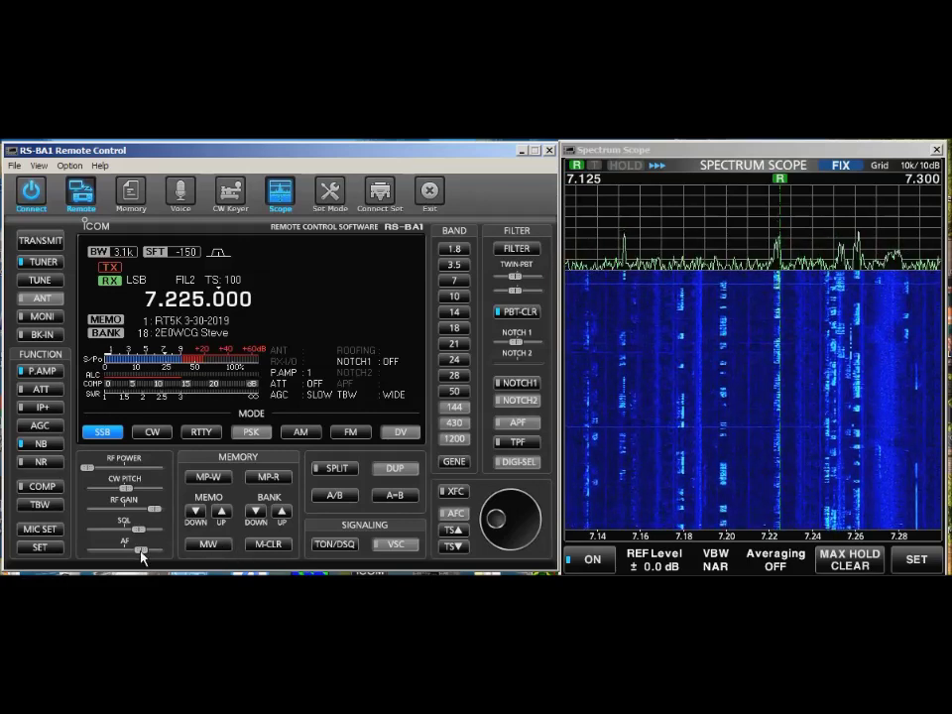
{"action": "left_click_drag", "start_coordinate": [140, 552], "coordinate": [136, 551]}
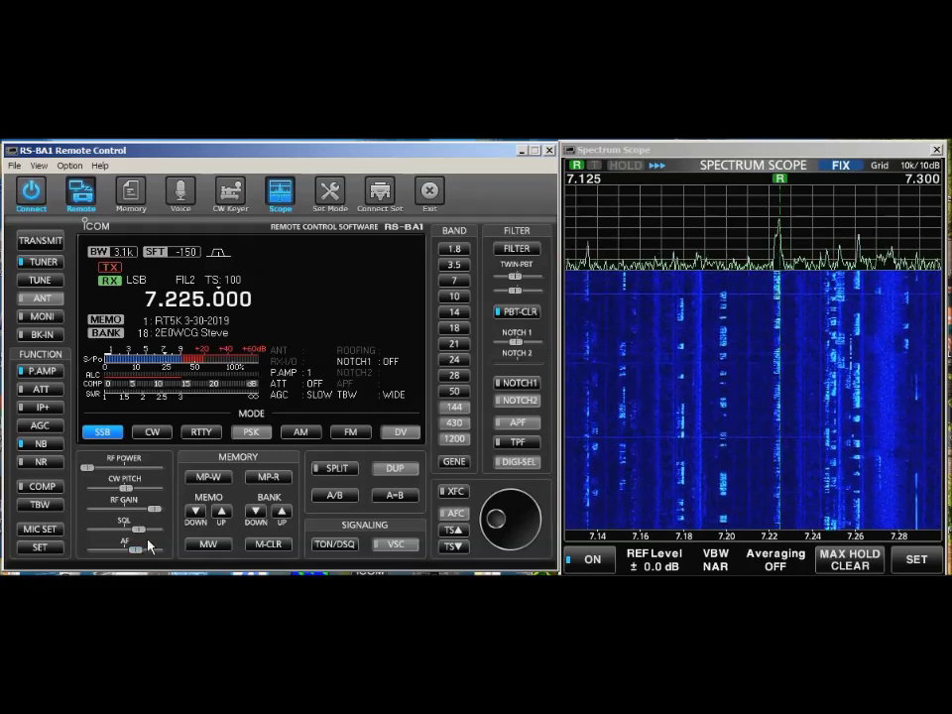
{"action": "left_click", "coordinate": [42, 445]}
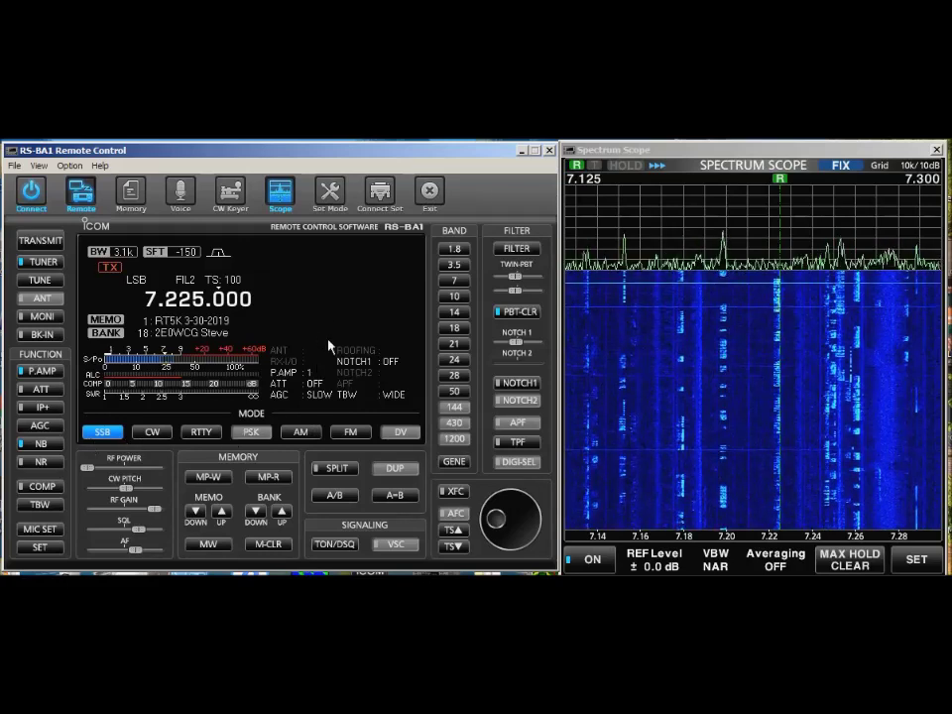
In Set Mode, check the ACC/USB AF SQL choices, lower the AF level, and select Control Type
{"action": "left_click", "coordinate": [330, 196]}
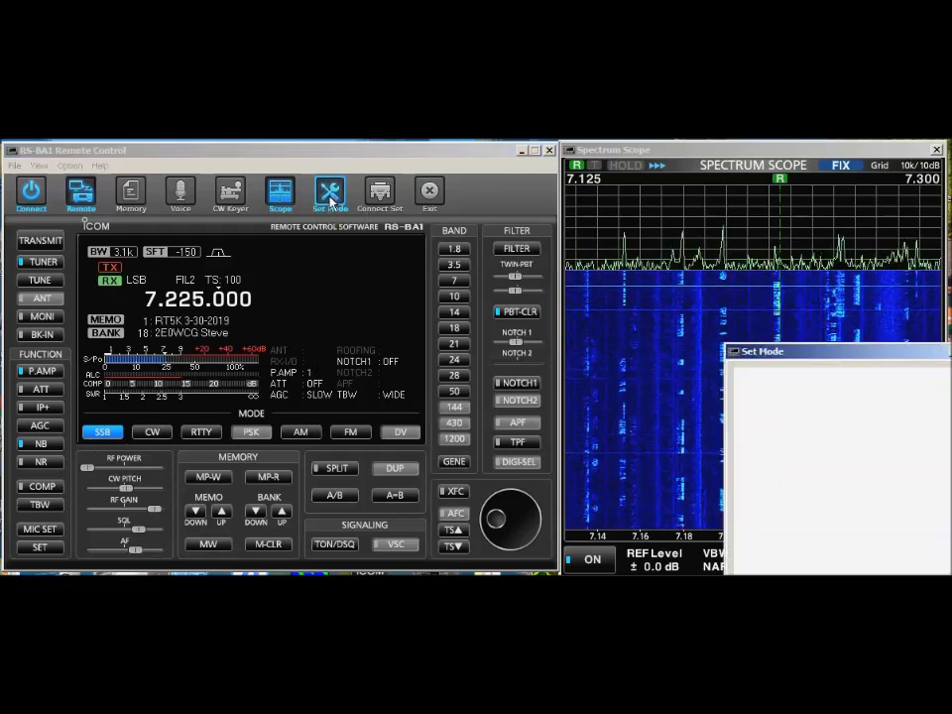
{"action": "mouse_move", "coordinate": [811, 352]}
{"action": "left_mouse_down"}
{"action": "mouse_move", "coordinate": [400, 318]}
{"action": "mouse_move", "coordinate": [191, 238]}
{"action": "left_mouse_up"}
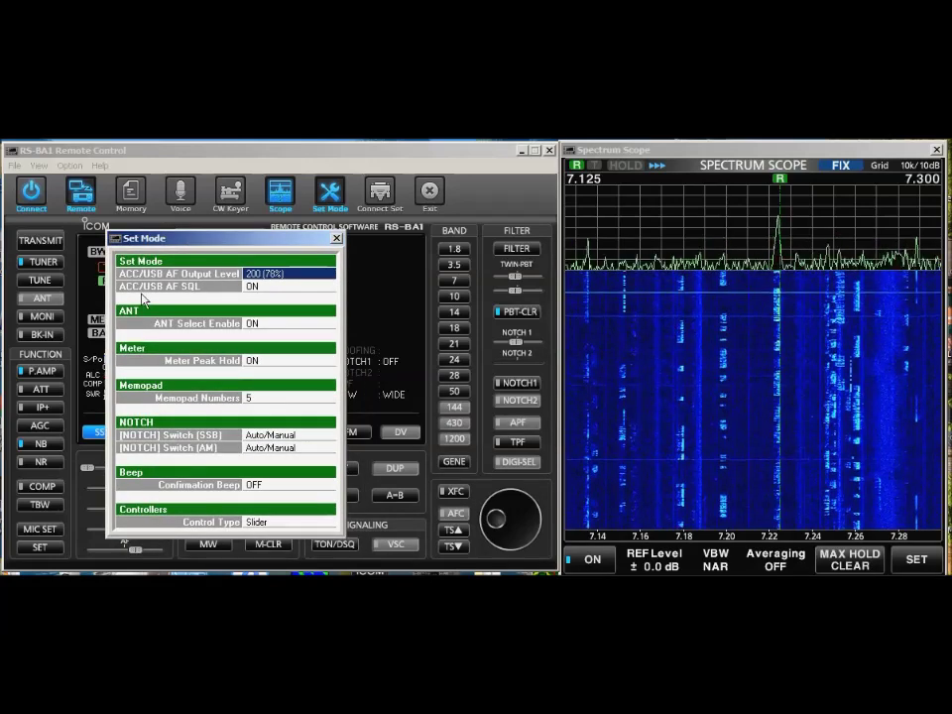
{"action": "left_click", "coordinate": [258, 287]}
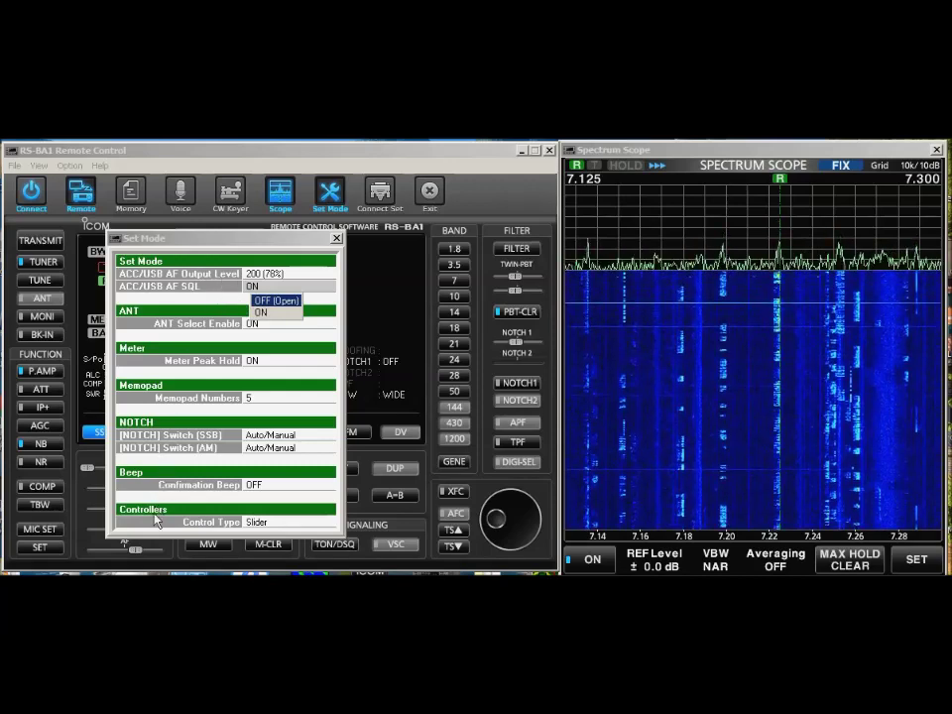
{"action": "left_click_drag", "start_coordinate": [136, 551], "coordinate": [96, 550]}
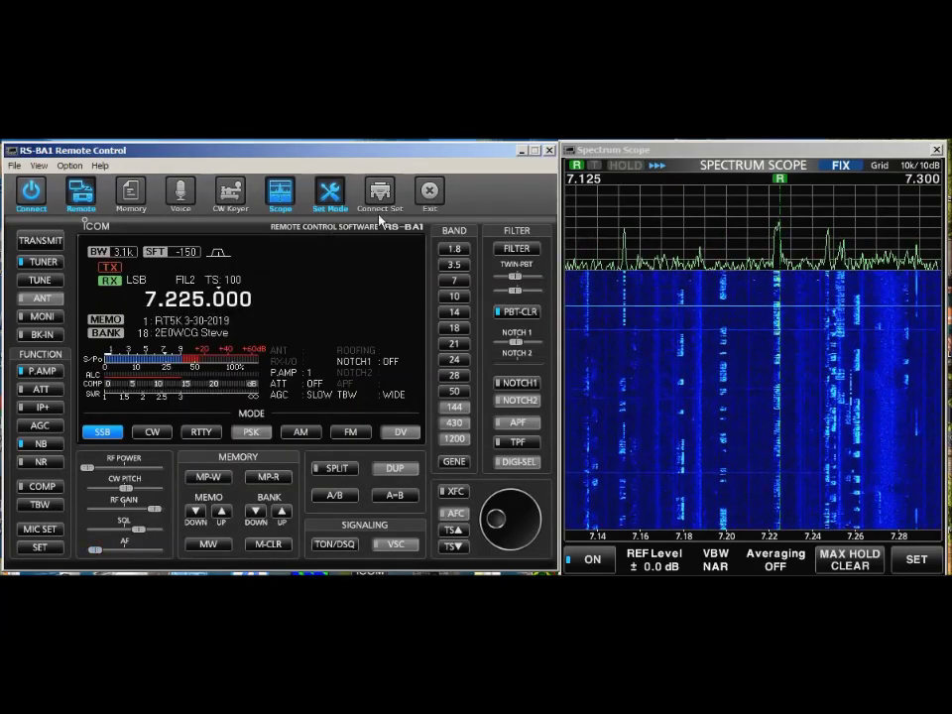
{"action": "left_click", "coordinate": [330, 215]}
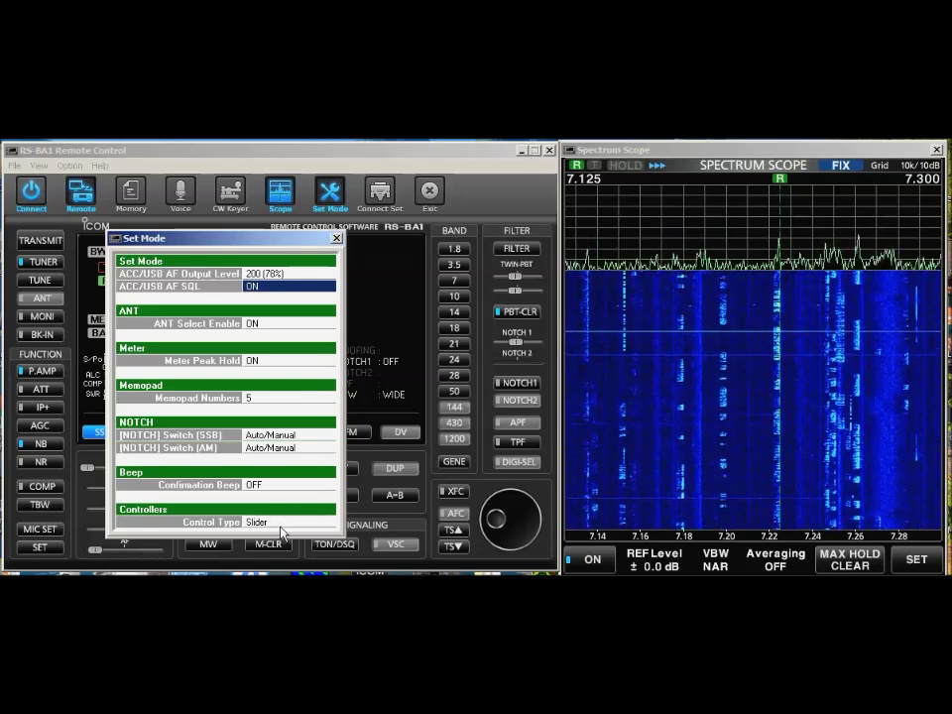
{"action": "left_click", "coordinate": [282, 522]}
Change Control Type from Slider to Knob, close Set Mode, and reopen the spectrum scope
{"action": "left_click", "coordinate": [282, 529]}
{"action": "left_click", "coordinate": [268, 546]}
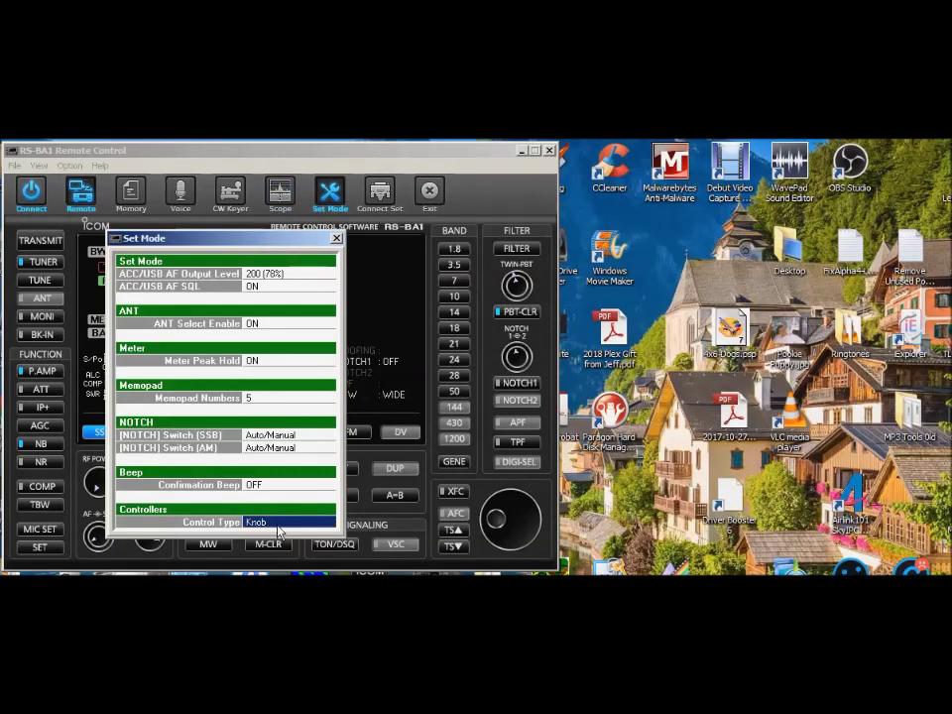
{"action": "left_click", "coordinate": [336, 239]}
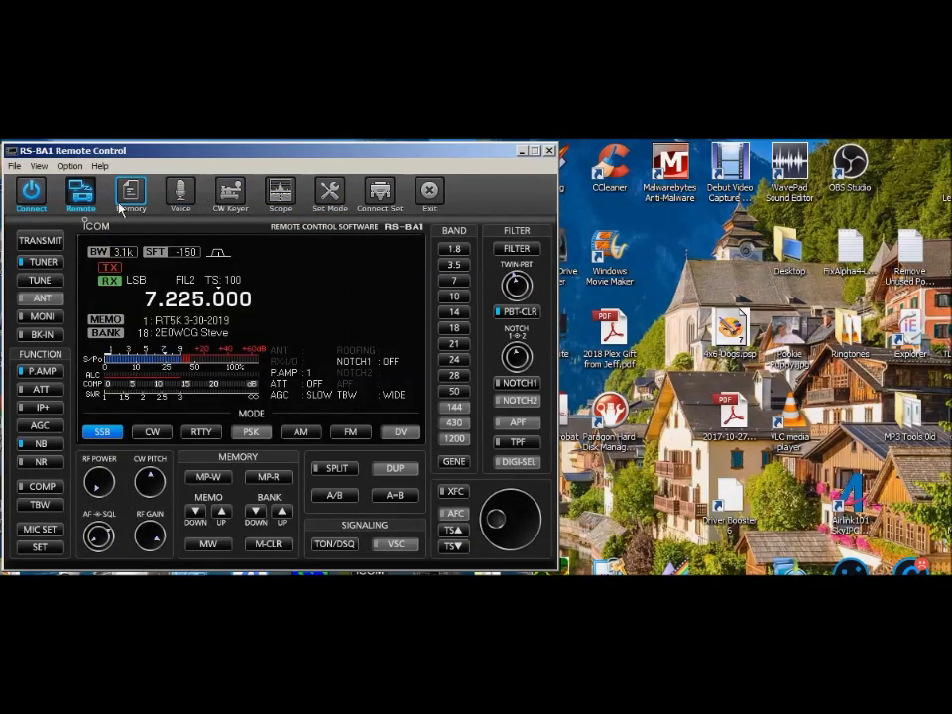
{"action": "left_click", "coordinate": [281, 190]}
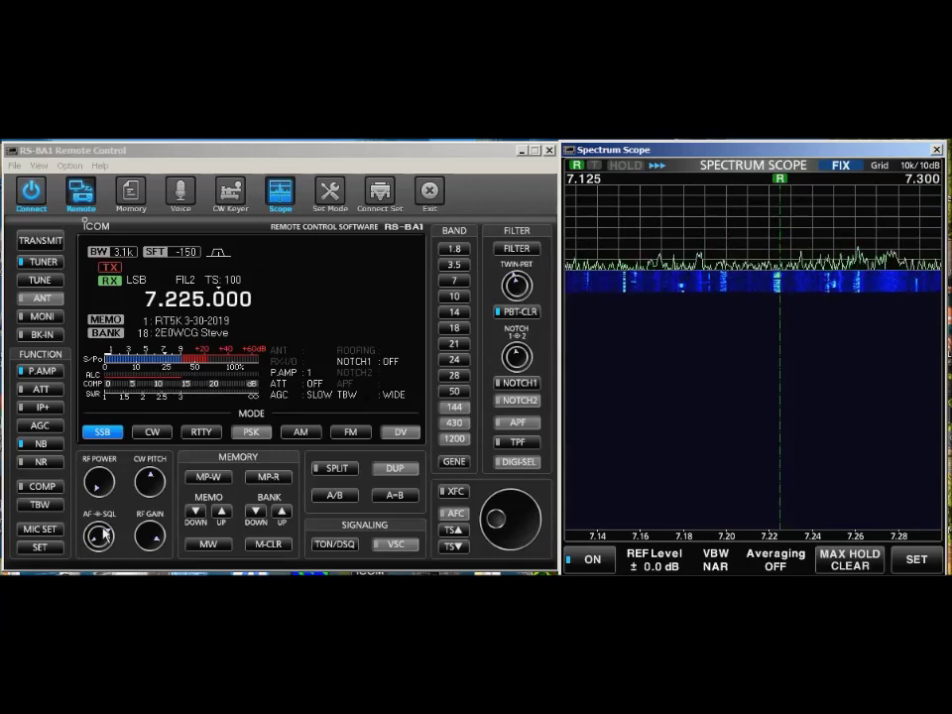
Set Control Type back to Slider in Set Mode, close it, and open the spectrum scope
{"action": "left_click", "coordinate": [348, 205]}
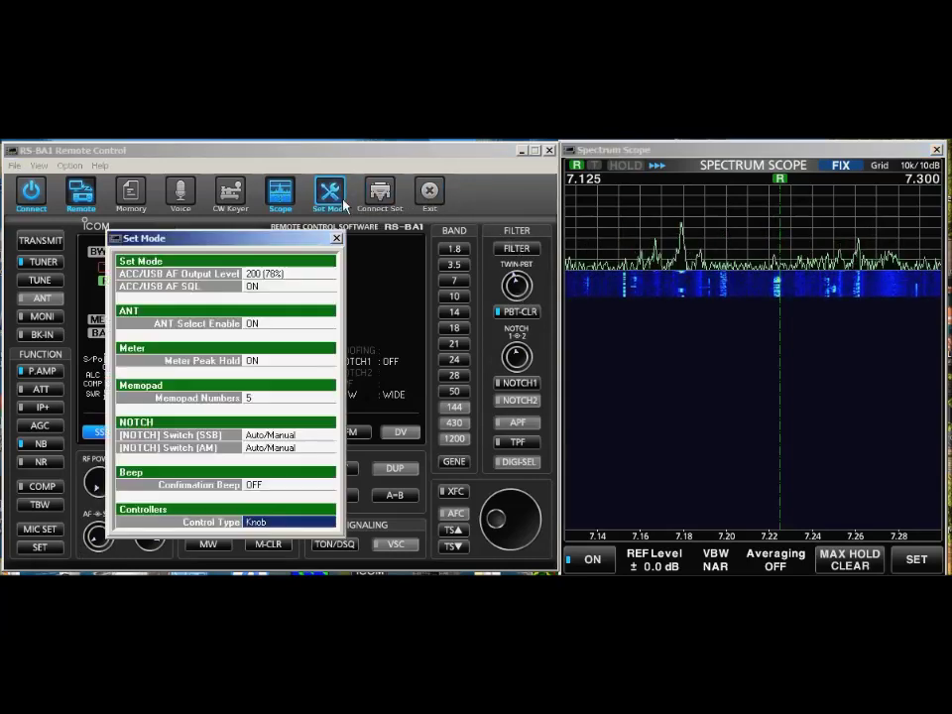
{"action": "left_click", "coordinate": [271, 523]}
{"action": "left_click", "coordinate": [265, 548]}
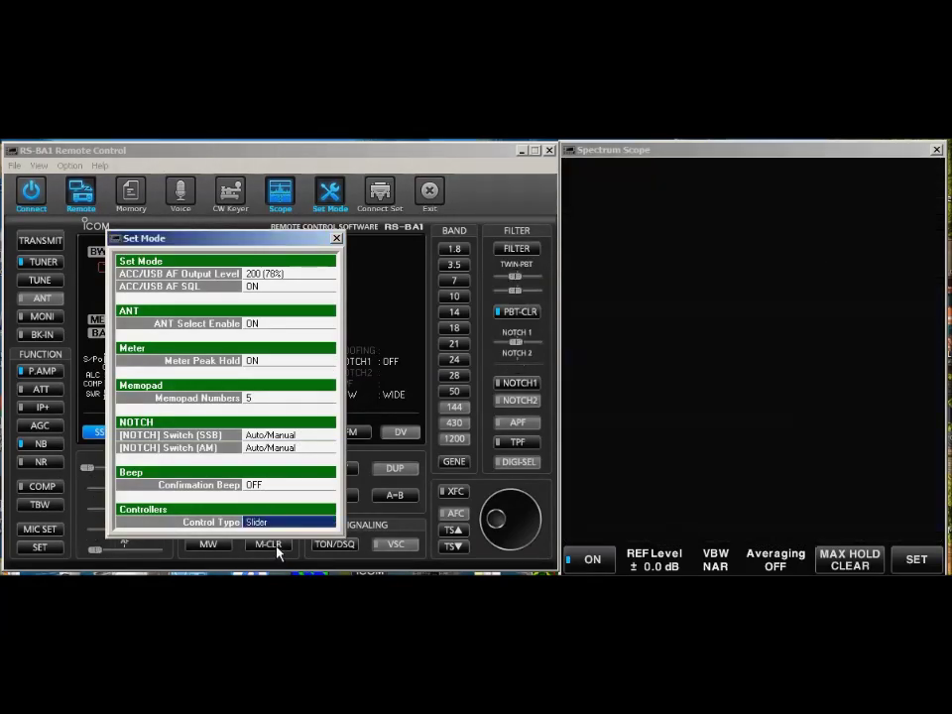
{"action": "left_click", "coordinate": [336, 239]}
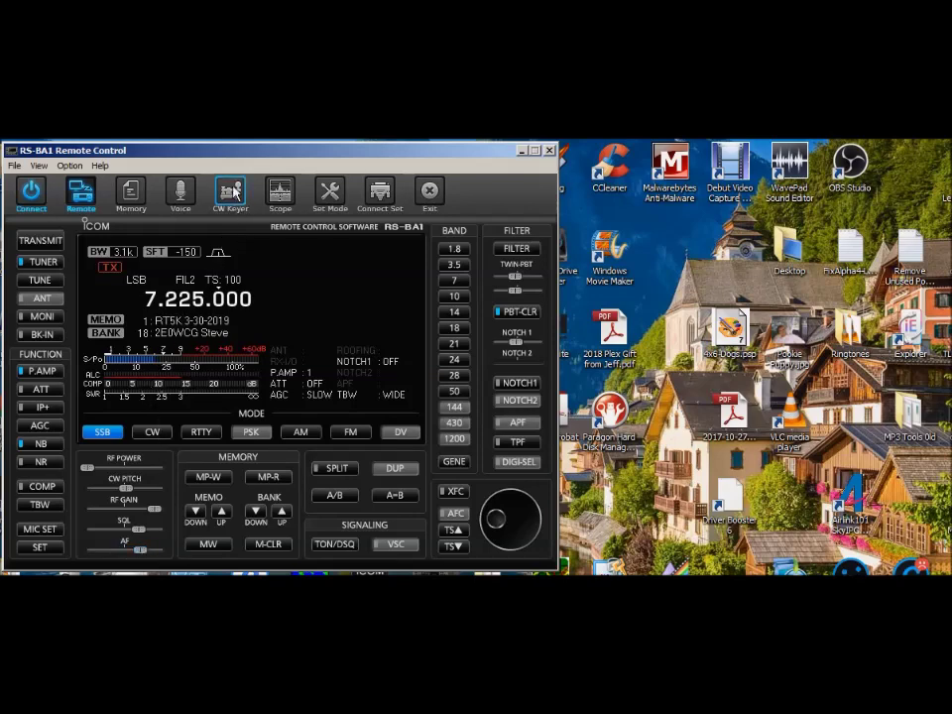
{"action": "left_click", "coordinate": [276, 195]}
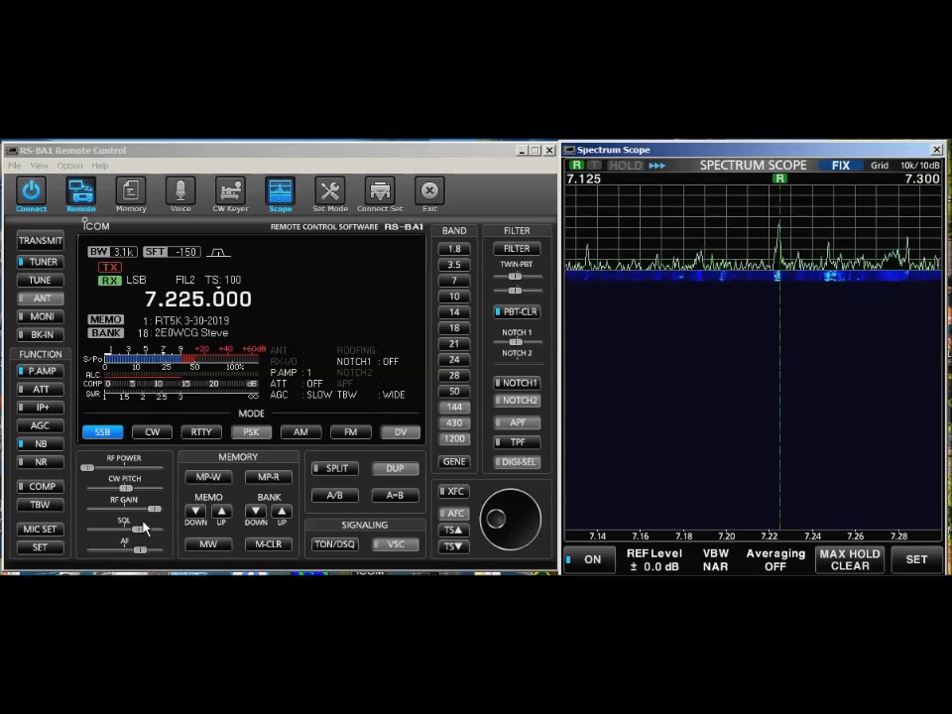
Bring the main radio window forward and cycle the AGC from SLOW to FAST, then MID
{"action": "left_click", "coordinate": [165, 357]}
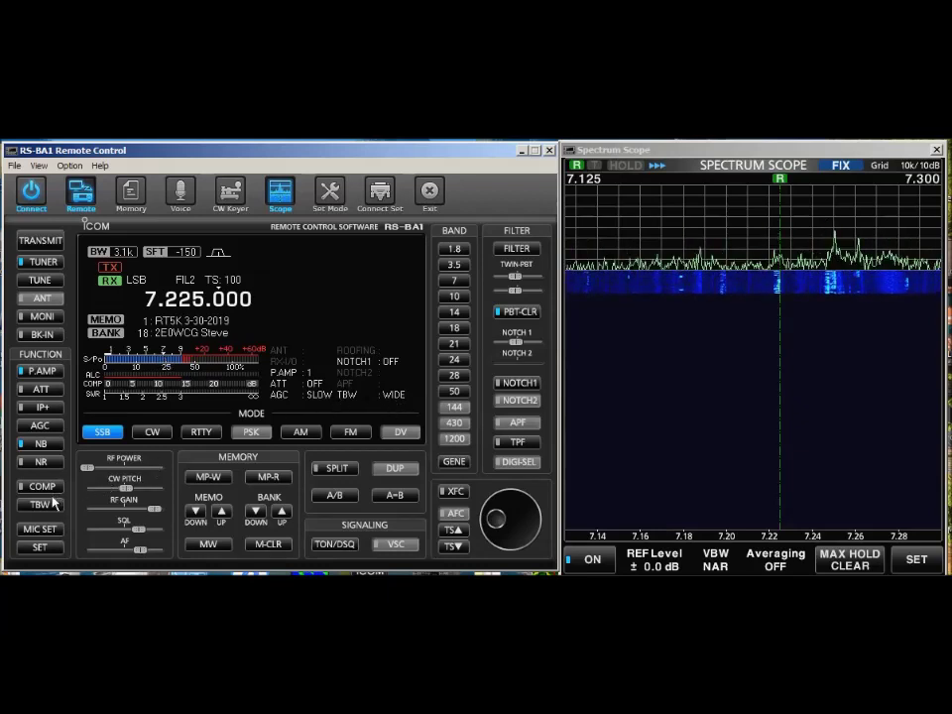
{"action": "left_click", "coordinate": [44, 429]}
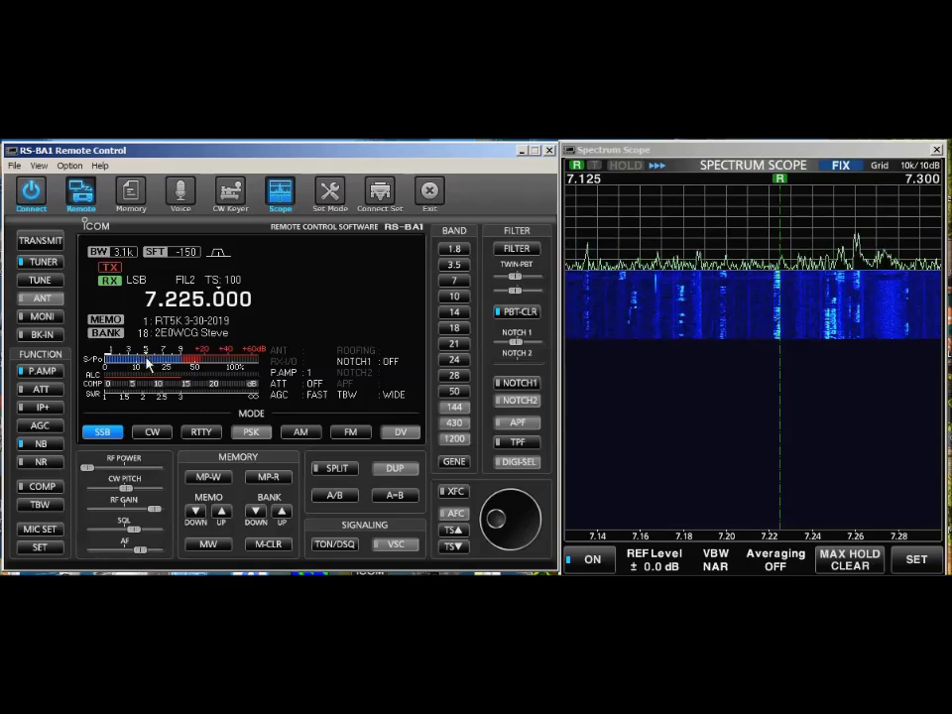
{"action": "left_click", "coordinate": [55, 427]}
Return the AGC to SLOW and turn the AF volume well down
{"action": "left_click", "coordinate": [56, 426]}
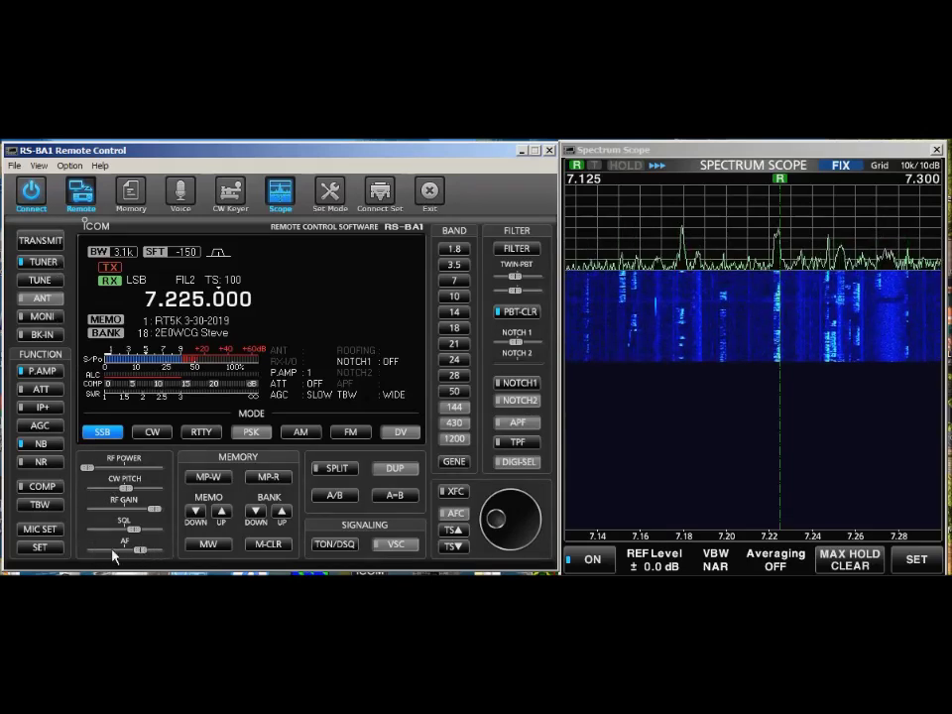
{"action": "left_click_drag", "start_coordinate": [140, 550], "coordinate": [103, 556]}
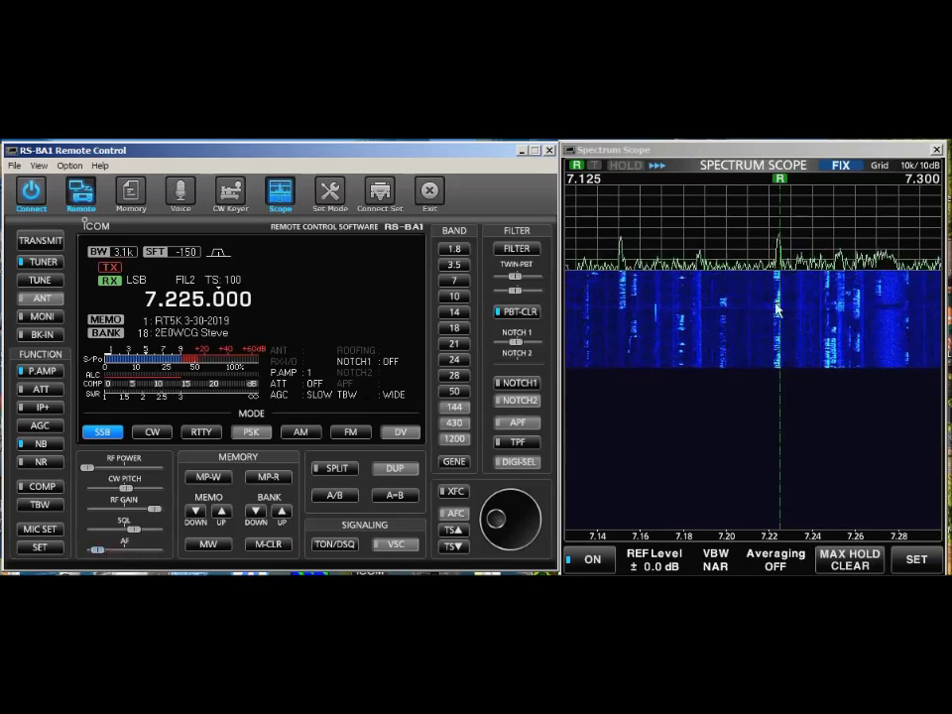